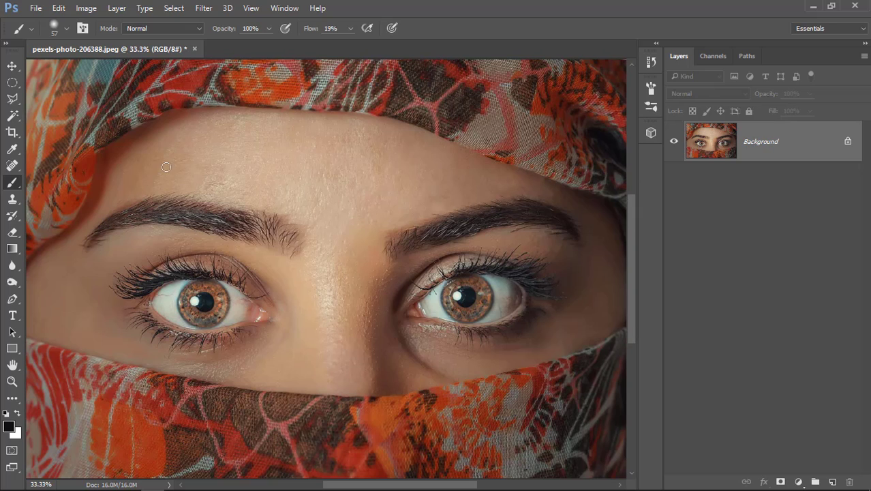
# Step: Select the iris of the eye on the left side of the photo with the Elliptical Marquee tool
pyautogui.click(12, 82)
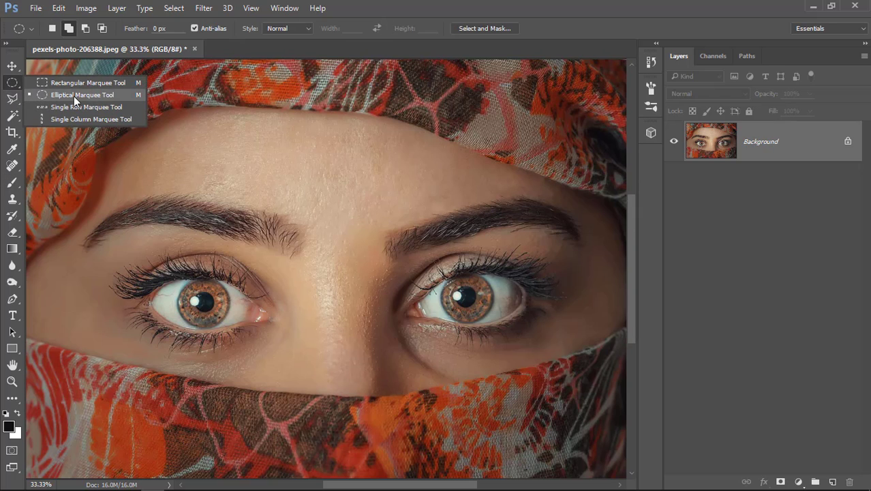
pyautogui.click(100, 98)
pyautogui.scroll(2, 214, 368)
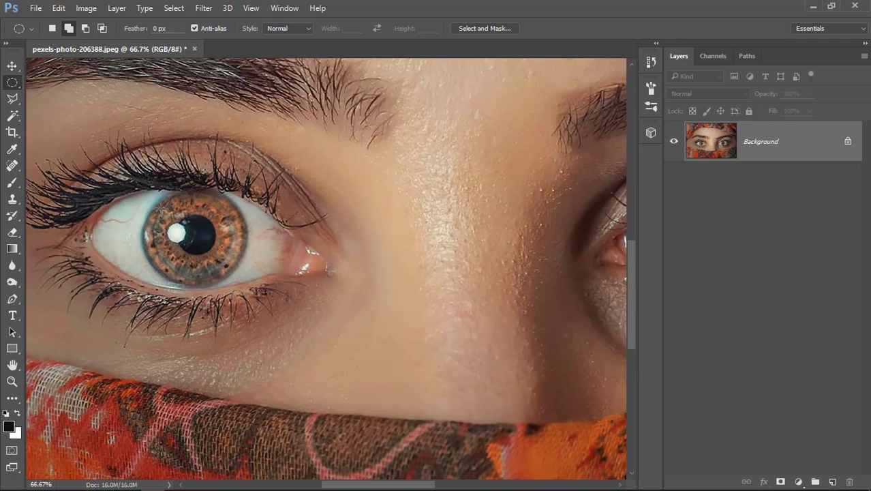
pyautogui.moveTo(161, 204); pyautogui.dragTo(249, 287)
pyautogui.press('space')
pyautogui.press('space')
pyautogui.press('space')
pyautogui.moveTo(550, 276); pyautogui.dragTo(361, 238)
pyautogui.moveTo(564, 239); pyautogui.dragTo(582, 237)
# Step: Add the iris of the other eye to the existing elliptical selection
pyautogui.hotkey('ctrl', '-')
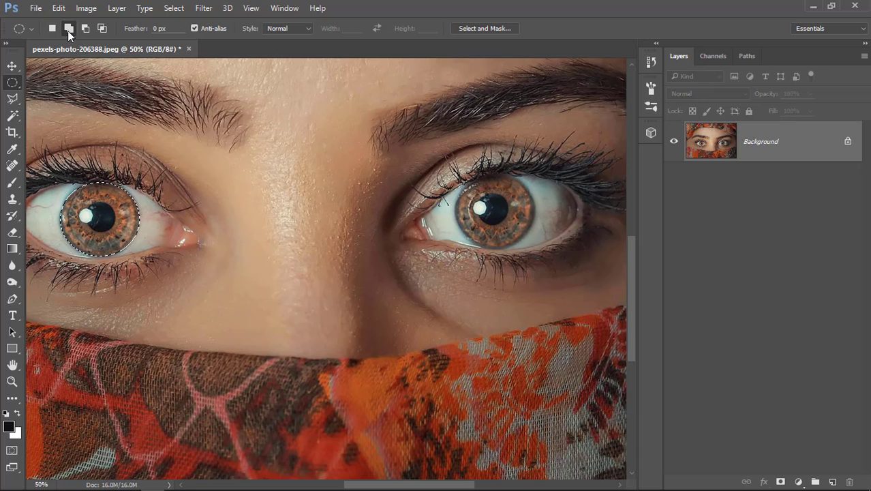
pyautogui.hscroll(3, 327, 205)
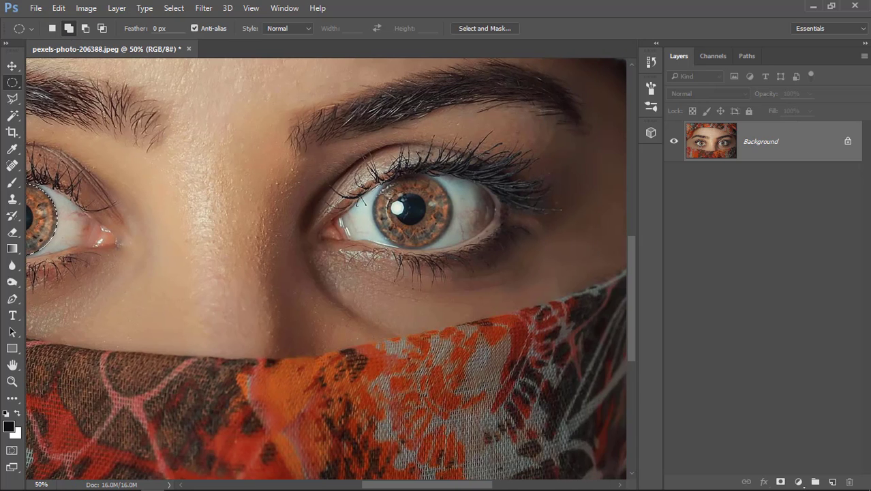
pyautogui.moveTo(373, 172); pyautogui.dragTo(453, 252)
pyautogui.hscroll(-3, 341, 249)
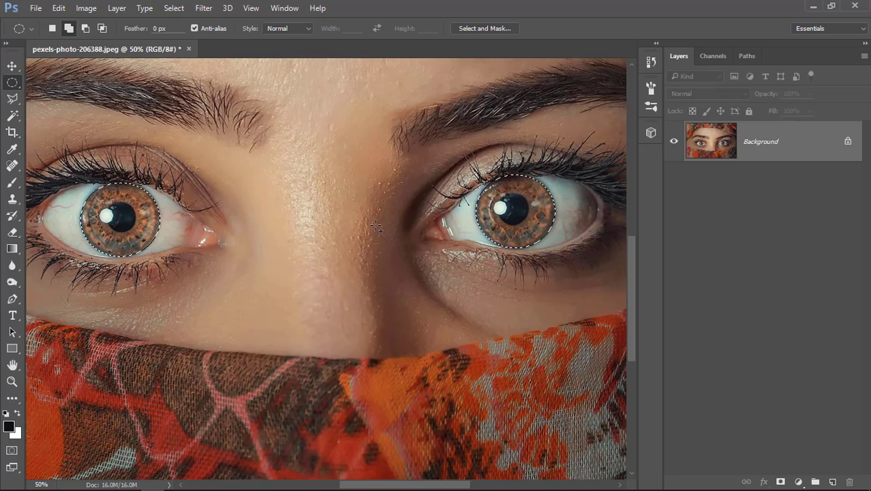
# Step: Feather the selection of both irises by 4 pixels
pyautogui.rightClick(527, 210)
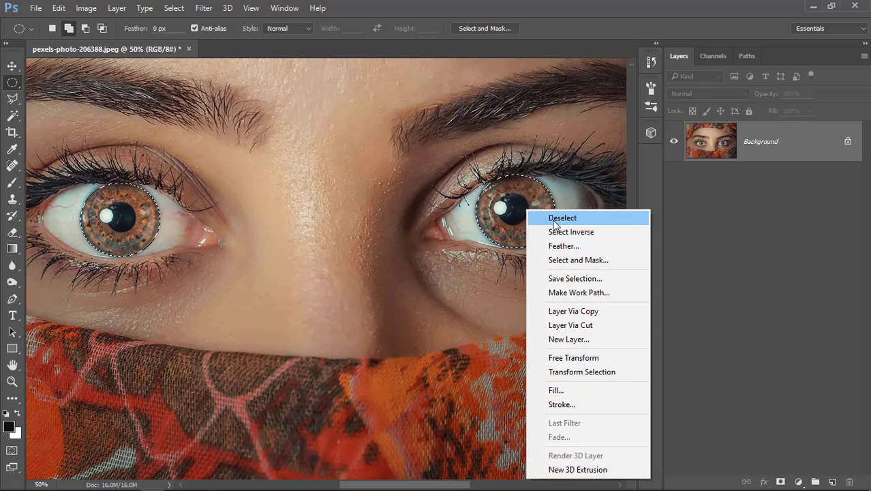
pyautogui.click(563, 245)
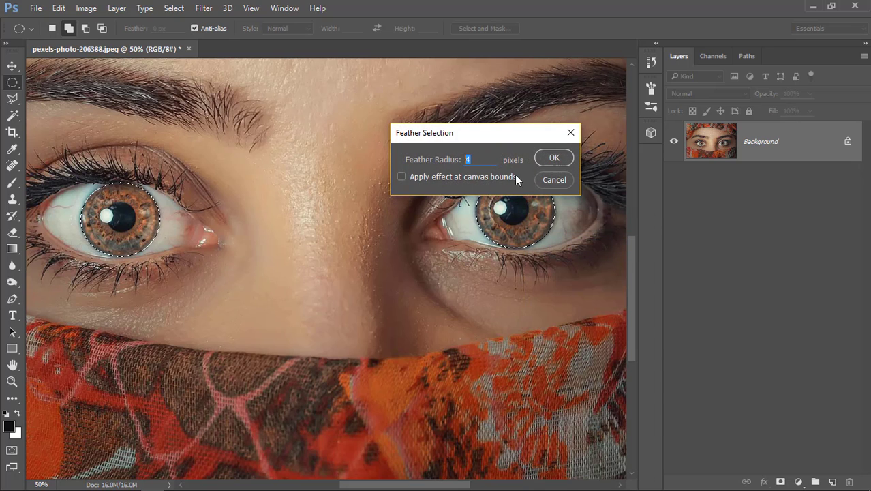
pyautogui.click(553, 160)
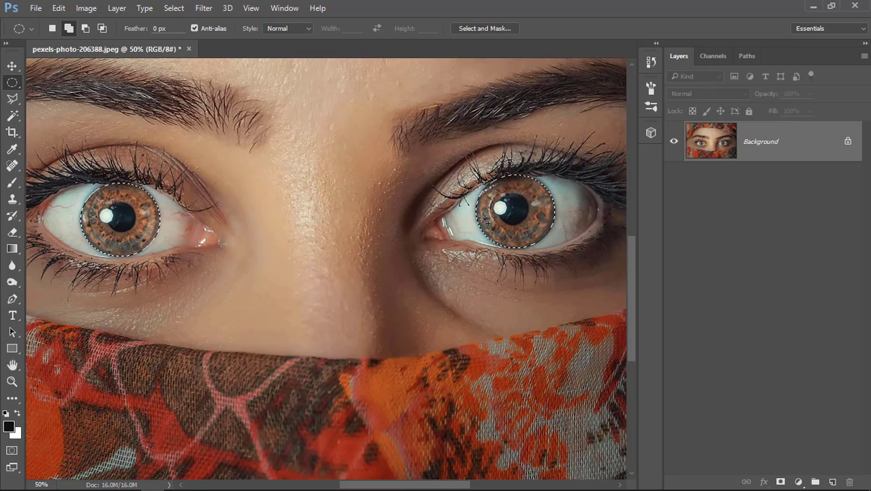
# Step: Copy the selected irises to a new layer and check it by briefly hiding the Background
pyautogui.moveTo(511, 216); pyautogui.dragTo(499, 206)
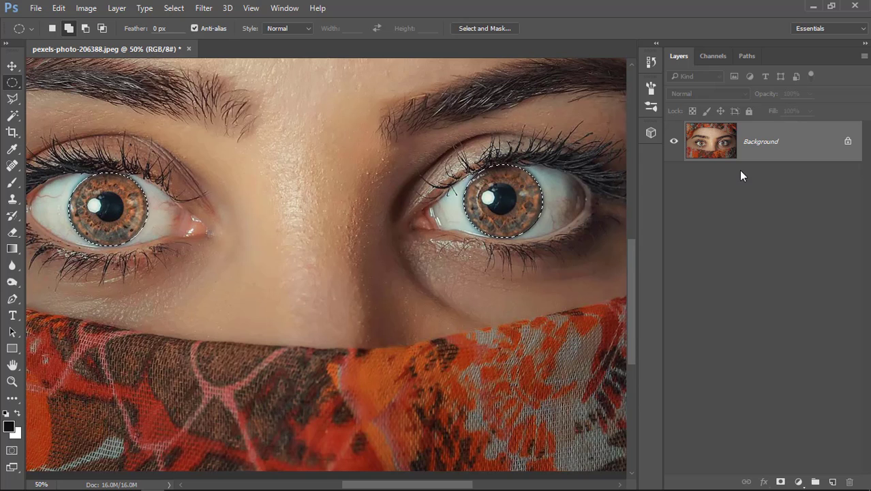
pyautogui.hotkey('ctrl', 'j')
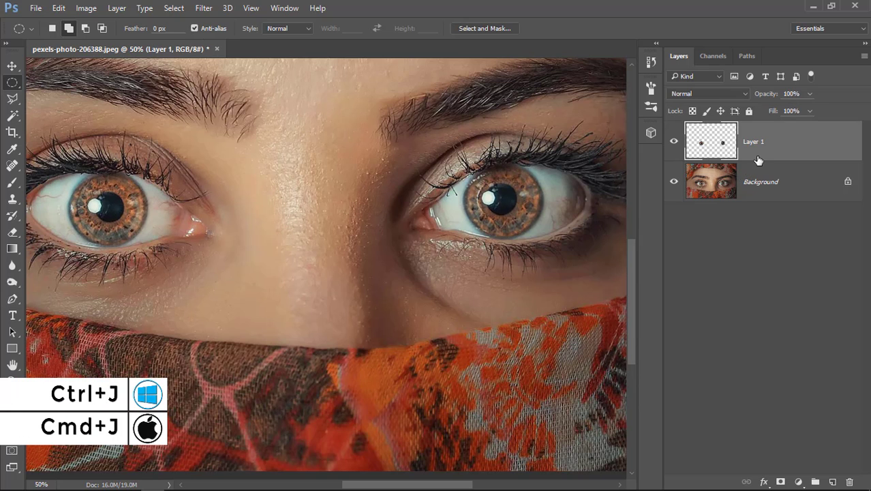
pyautogui.click(674, 183)
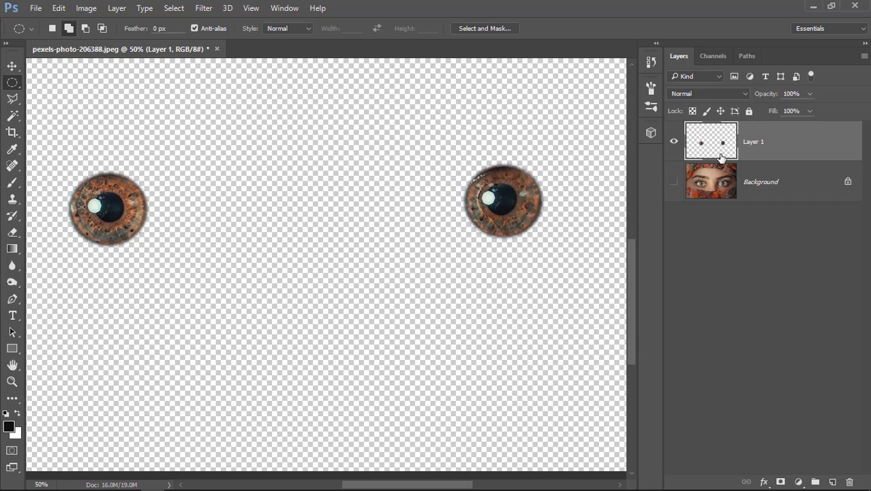
pyautogui.click(675, 183)
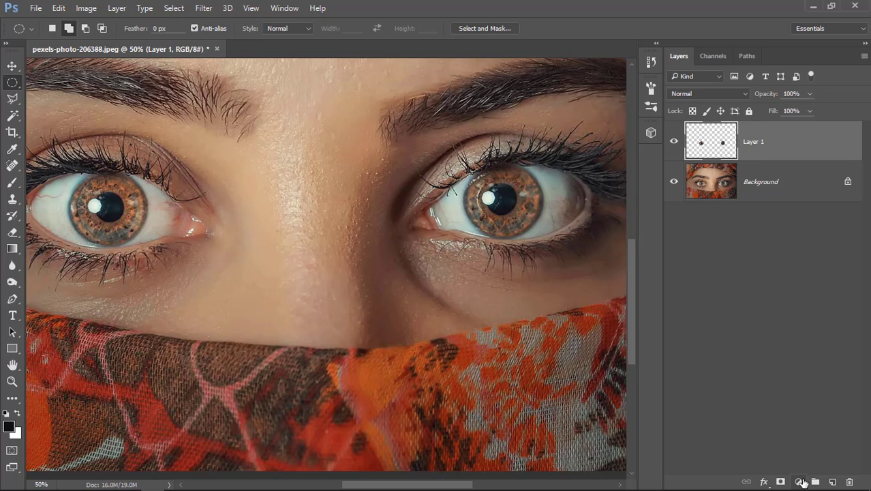
# Step: Add a Hue/Saturation adjustment layer above the iris layer and set its Hue to +38
pyautogui.click(800, 481)
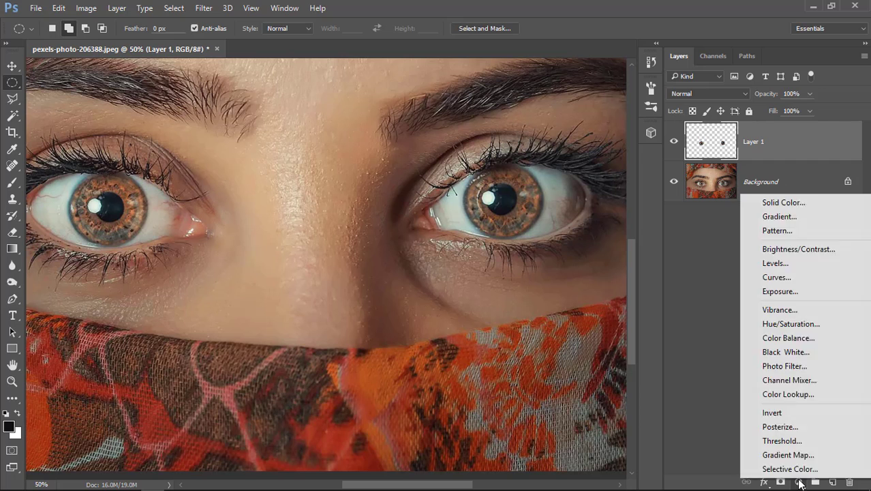
pyautogui.click(791, 324)
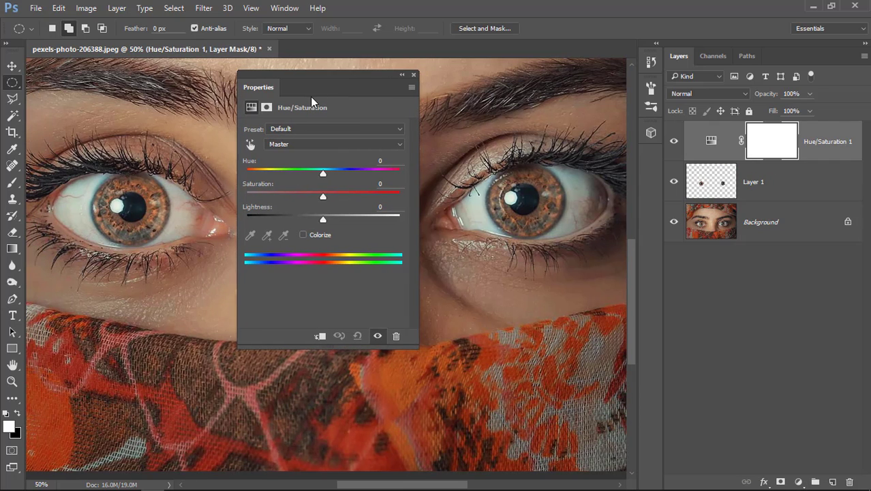
pyautogui.moveTo(324, 172)
pyautogui.mouseDown()
pyautogui.moveTo(366, 180)
pyautogui.moveTo(312, 182)
pyautogui.moveTo(362, 176)
pyautogui.moveTo(322, 174)
pyautogui.mouseUp()
pyautogui.moveTo(327, 171); pyautogui.dragTo(351, 176)
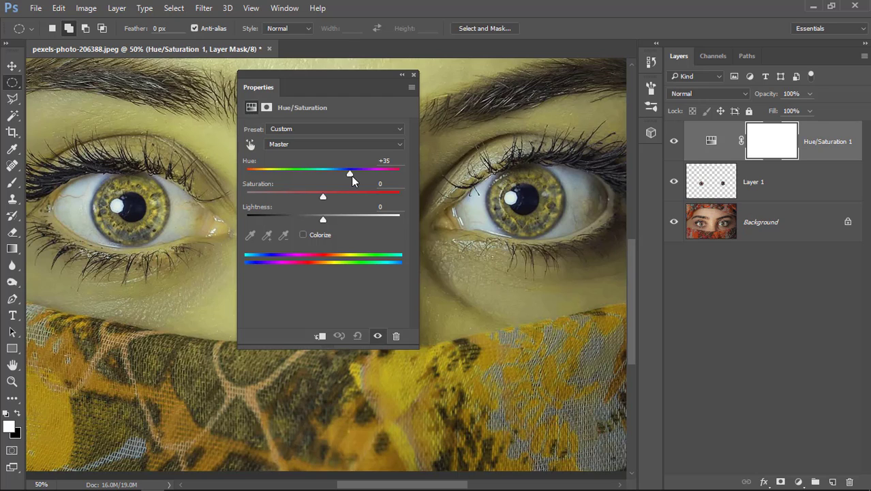
pyautogui.moveTo(351, 176); pyautogui.dragTo(354, 191)
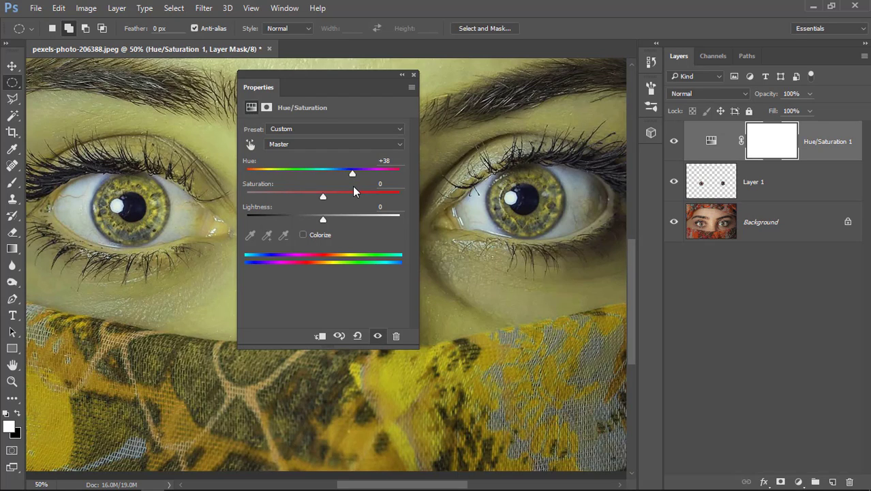
# Step: Clip the Hue/Saturation adjustment to Layer 1 and set its Hue to +55
pyautogui.click(321, 337)
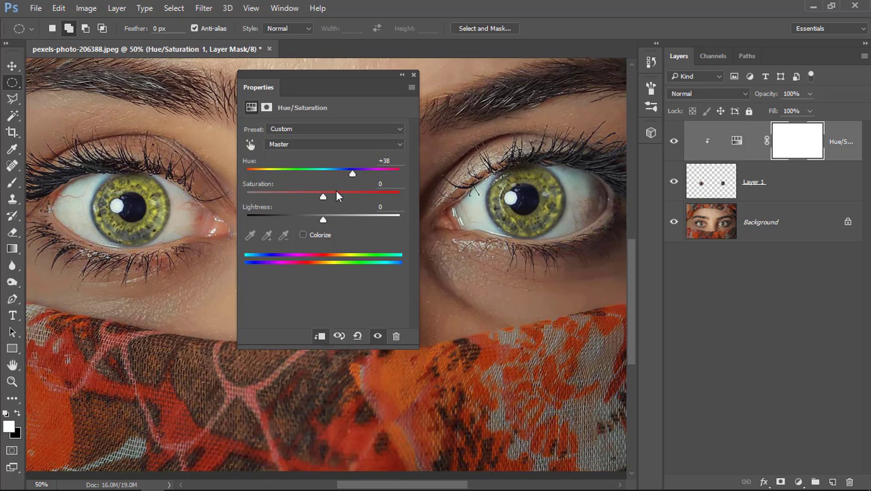
pyautogui.moveTo(351, 174)
pyautogui.mouseDown()
pyautogui.moveTo(260, 175)
pyautogui.moveTo(360, 173)
pyautogui.mouseUp()
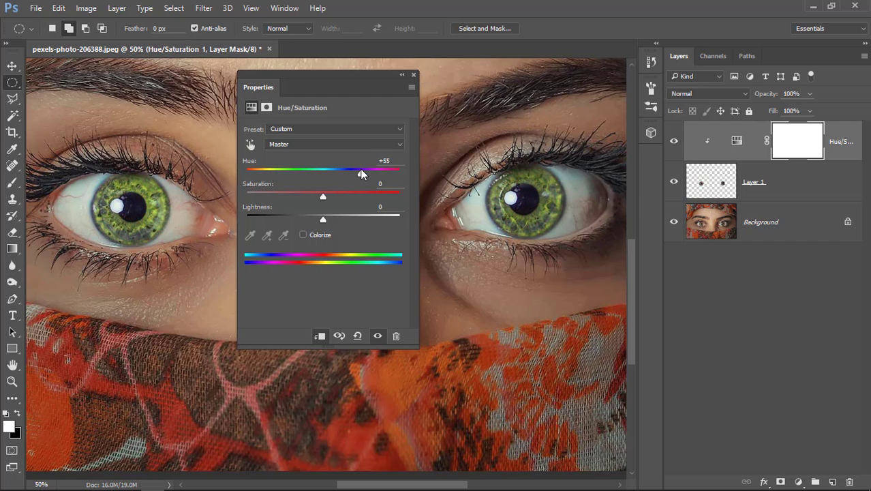
pyautogui.click(321, 337)
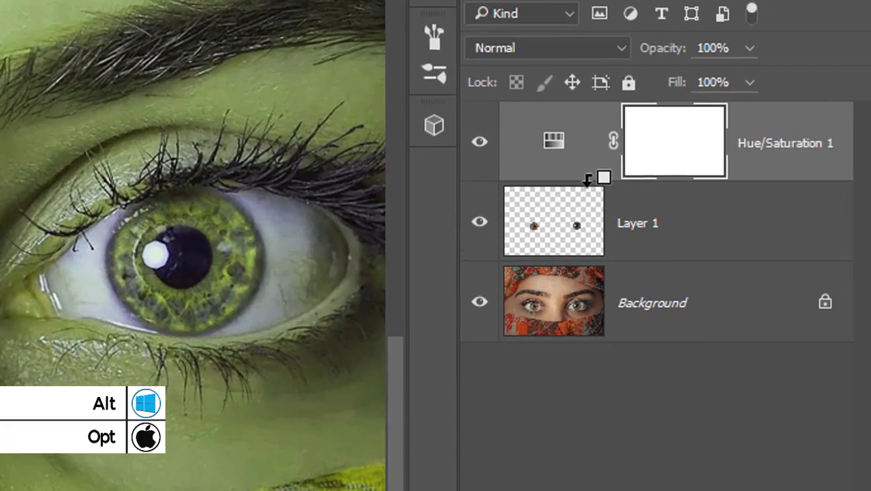
pyautogui.keyDown('alt'); pyautogui.click(588, 179); pyautogui.keyUp('alt')
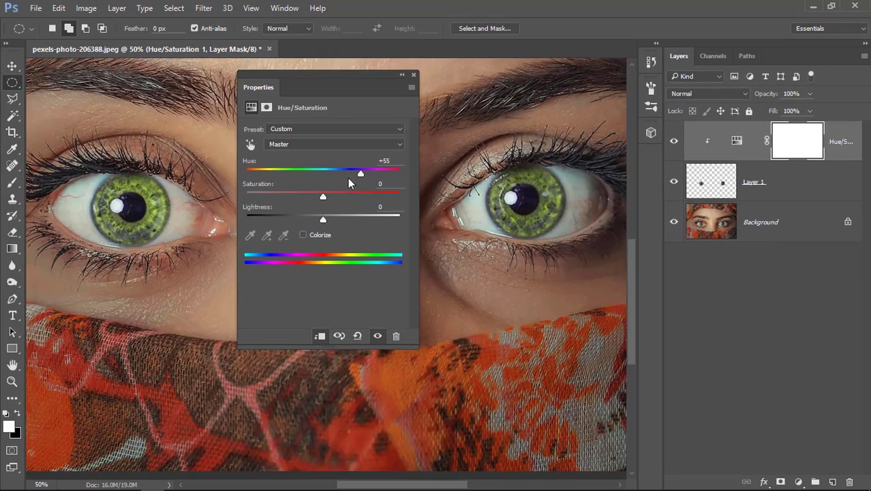
# Step: Set the adjustment to Hue -180, Saturation -12 and Lightness -1, and compare the irises with and without it
pyautogui.moveTo(359, 174); pyautogui.dragTo(320, 175)
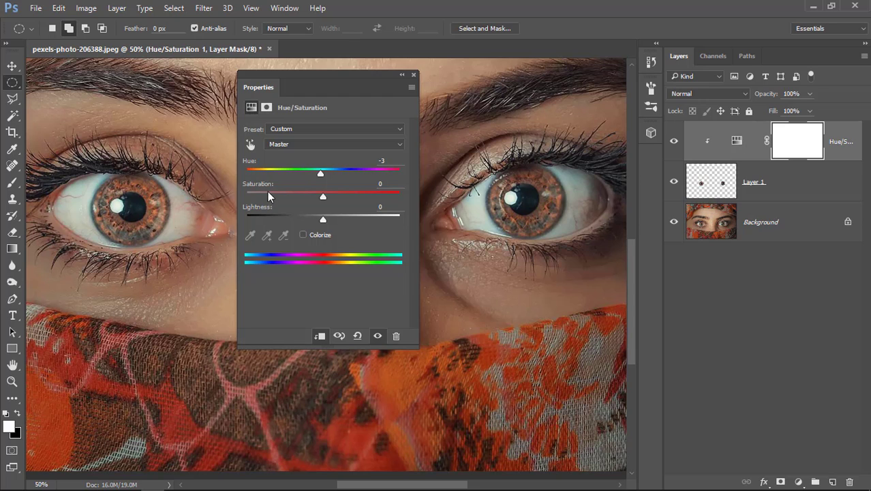
pyautogui.moveTo(321, 174); pyautogui.dragTo(247, 174)
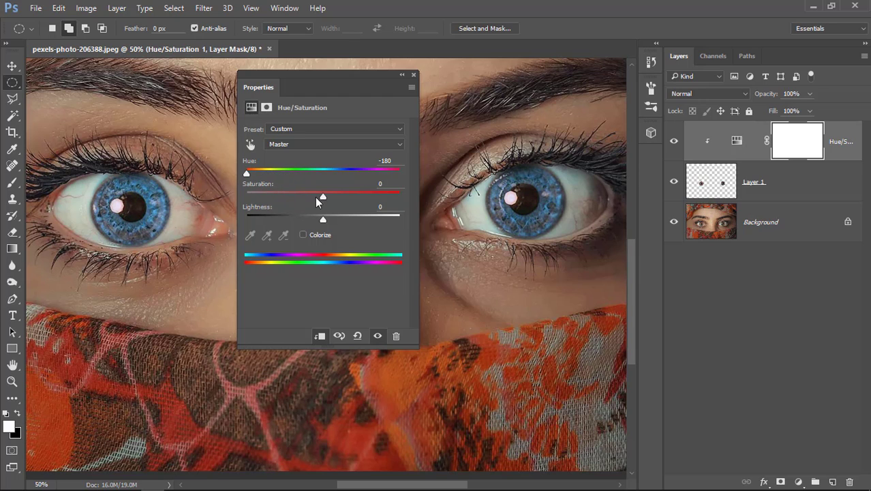
pyautogui.moveTo(323, 197)
pyautogui.mouseDown()
pyautogui.moveTo(353, 197)
pyautogui.moveTo(291, 218)
pyautogui.moveTo(330, 218)
pyautogui.moveTo(322, 219)
pyautogui.moveTo(346, 196)
pyautogui.moveTo(314, 197)
pyautogui.mouseUp()
pyautogui.click(377, 336)
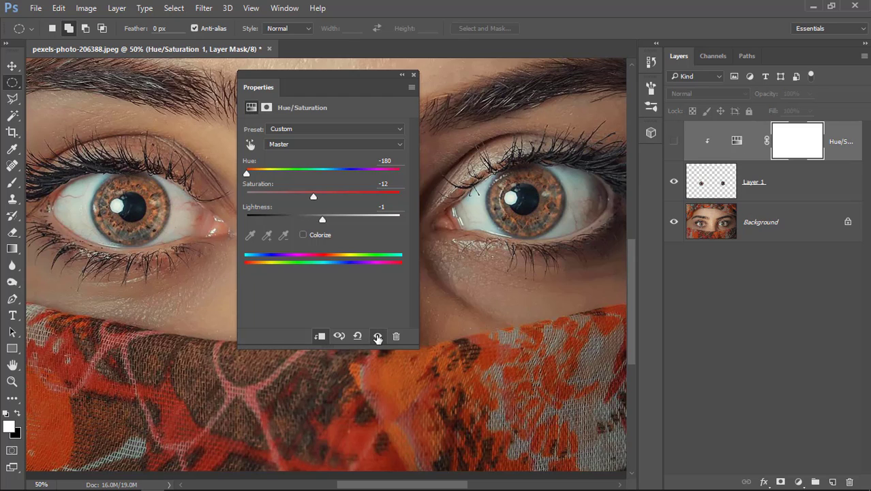
pyautogui.click(377, 336)
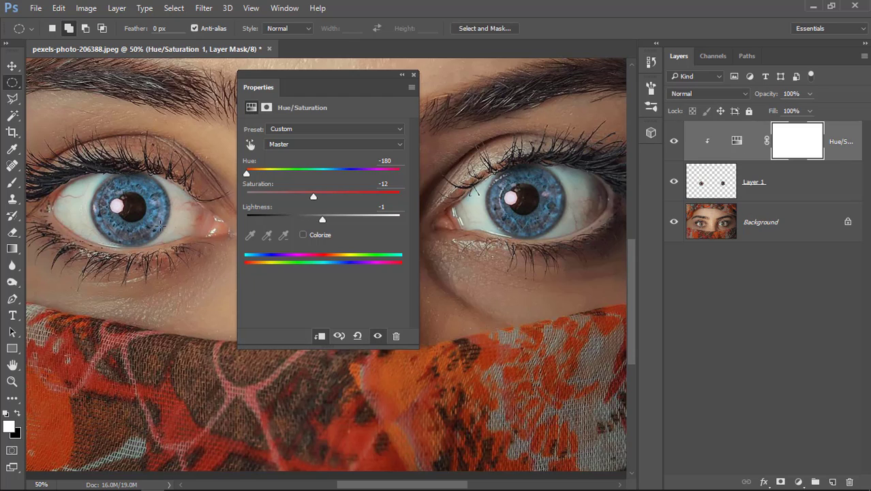
pyautogui.click(414, 75)
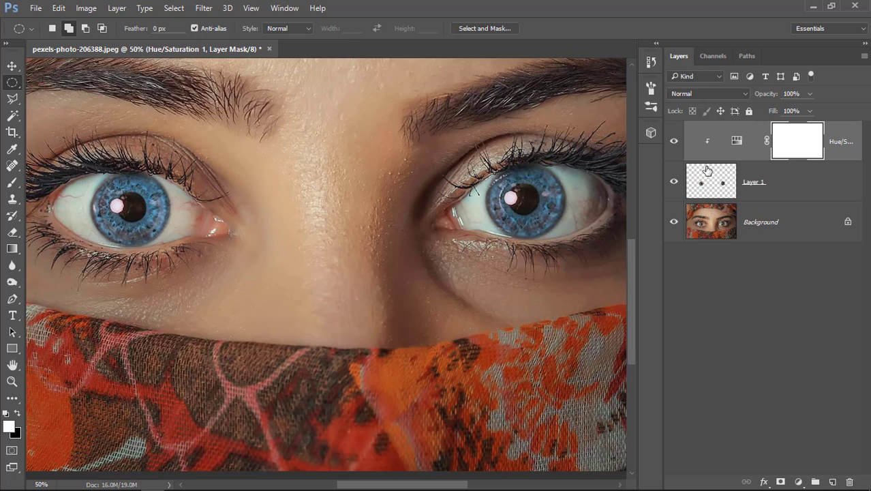
# Step: Shift the Hue/Saturation adjustment's hue to turn the irises magenta, and hide that adjustment layer
pyautogui.click(738, 141)
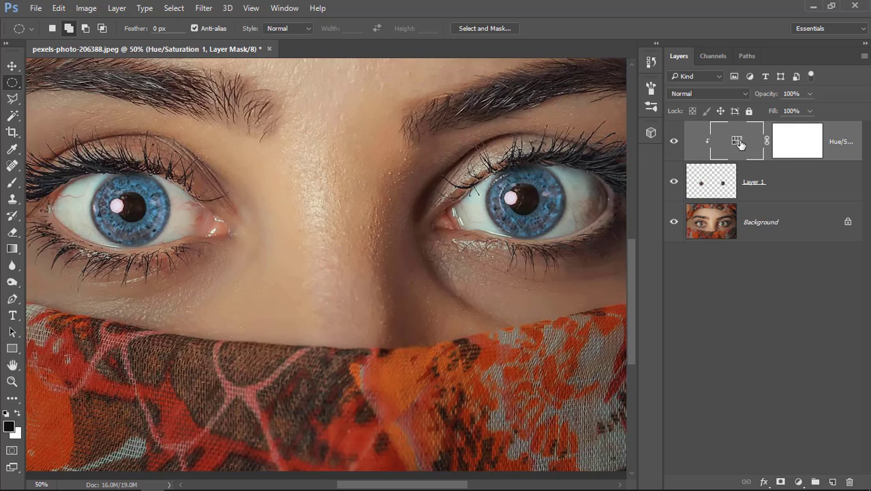
pyautogui.doubleClick(738, 142)
pyautogui.moveTo(247, 173); pyautogui.dragTo(320, 219)
pyautogui.click(413, 75)
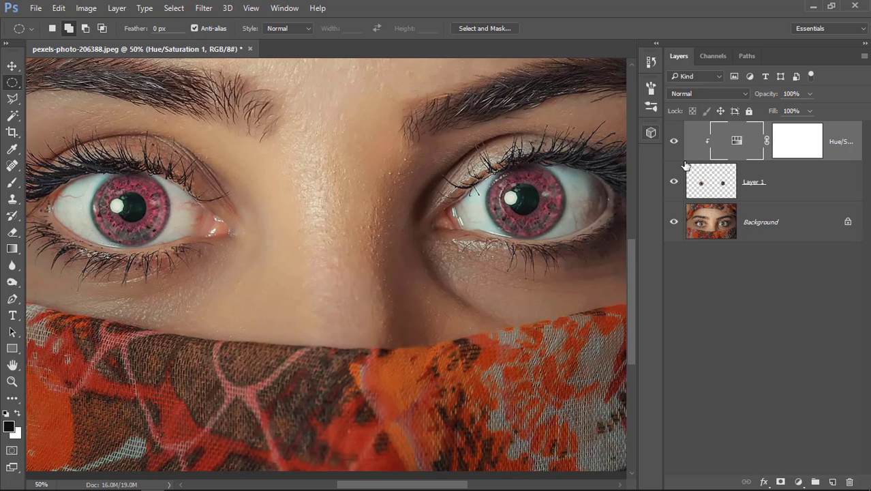
pyautogui.click(674, 143)
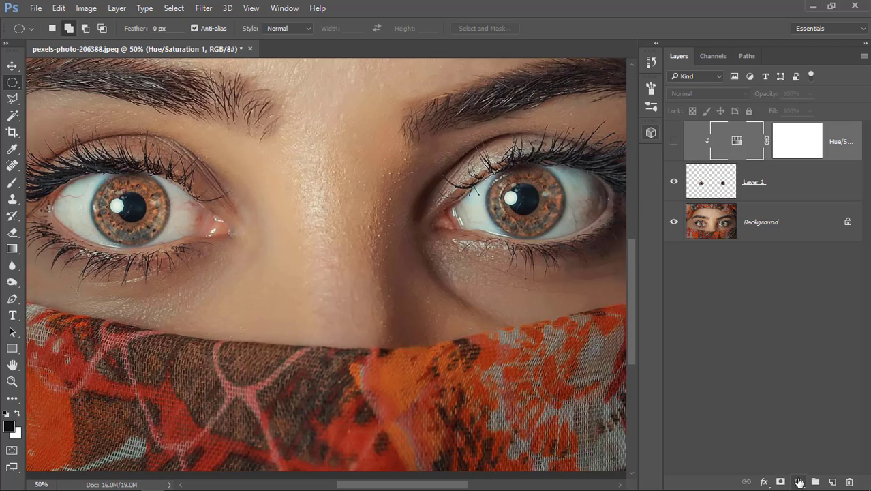
# Step: Add a teal Solid Color fill layer with hue 181° above the Hue/Saturation layer
pyautogui.click(798, 481)
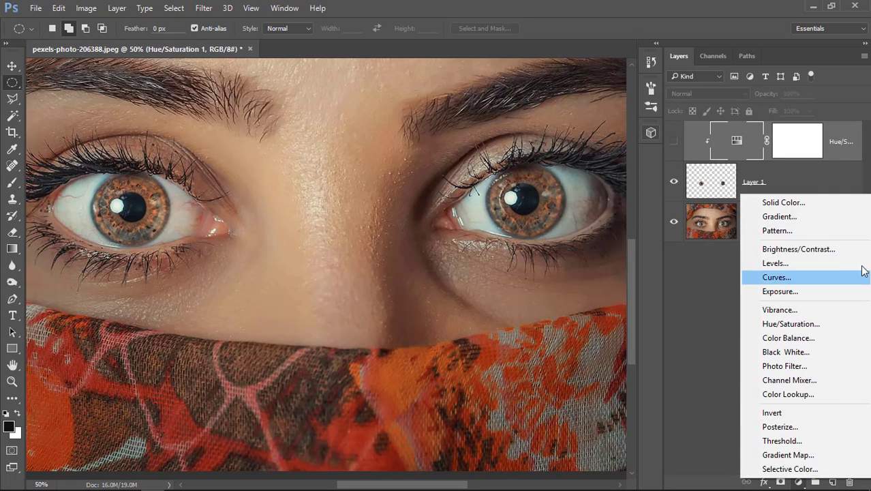
pyautogui.click(804, 203)
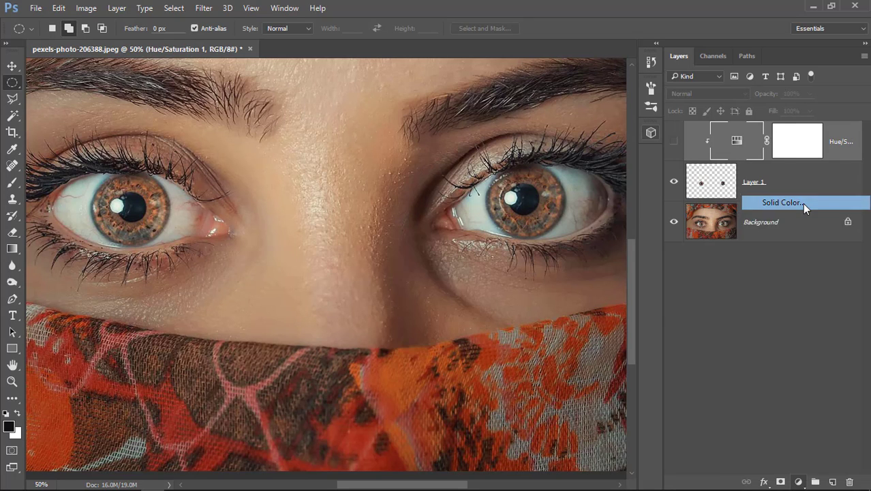
pyautogui.click(684, 168)
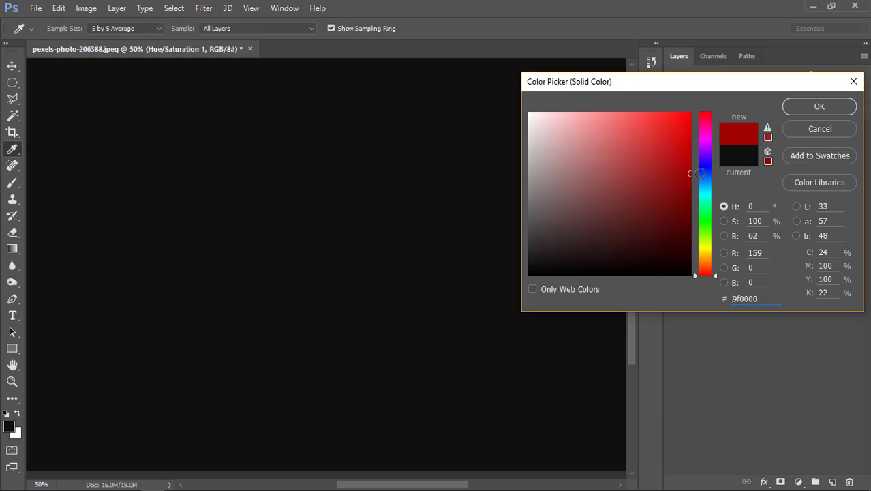
pyautogui.moveTo(705, 273)
pyautogui.mouseDown()
pyautogui.moveTo(705, 194)
pyautogui.moveTo(691, 178)
pyautogui.mouseUp()
pyautogui.click(820, 107)
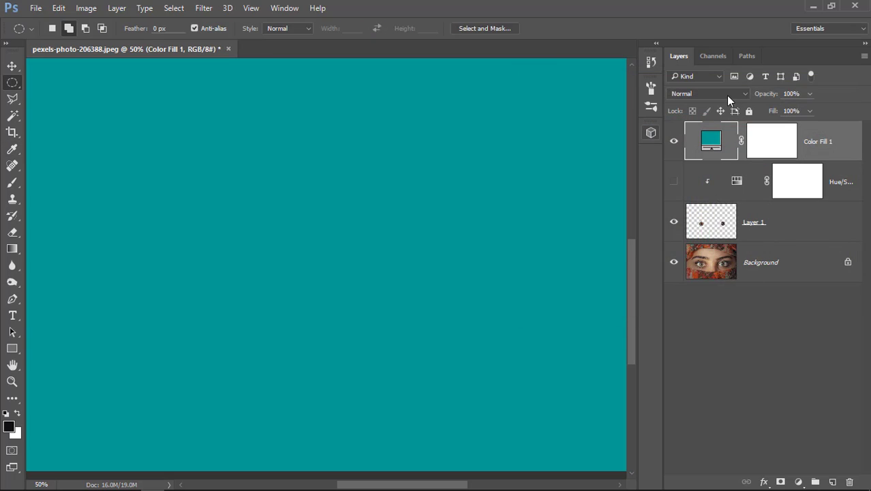
# Step: Set the color fill layer's blend mode to Color and clip it to the layers below, keeping 100% opacity
pyautogui.click(727, 96)
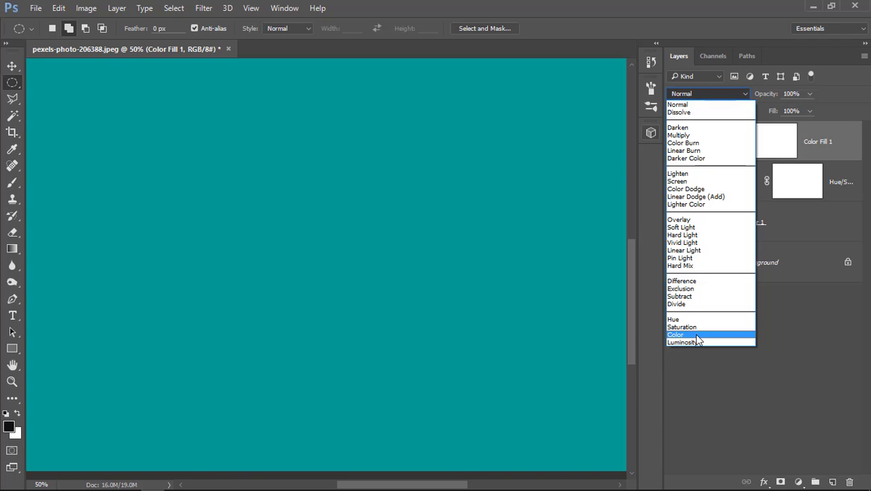
pyautogui.click(696, 335)
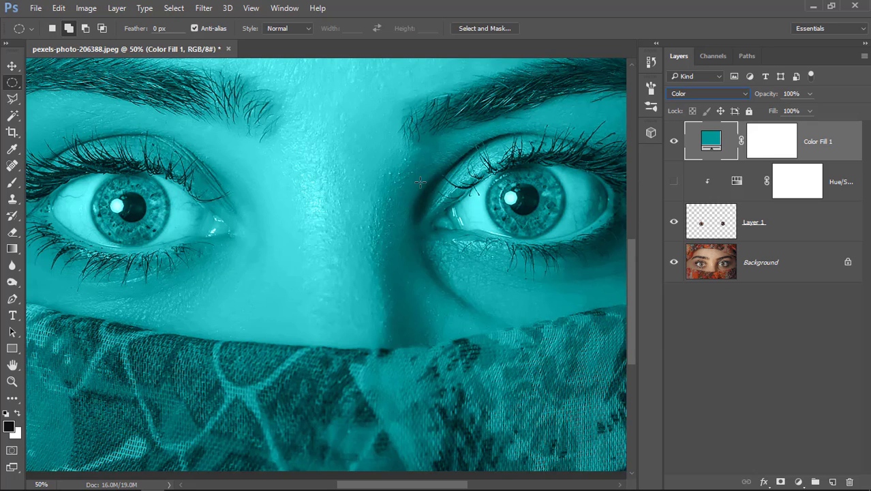
pyautogui.keyDown('alt'); pyautogui.click(714, 160); pyautogui.keyUp('alt')
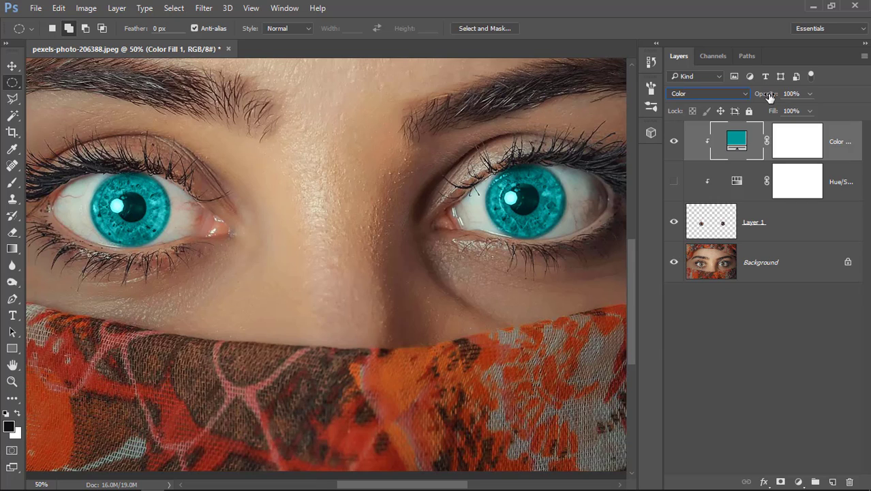
pyautogui.moveTo(768, 98)
pyautogui.mouseDown()
pyautogui.moveTo(756, 98)
pyautogui.moveTo(784, 97)
pyautogui.mouseUp()
# Step: Mute the color fill layer's teal to #479596
pyautogui.doubleClick(742, 148)
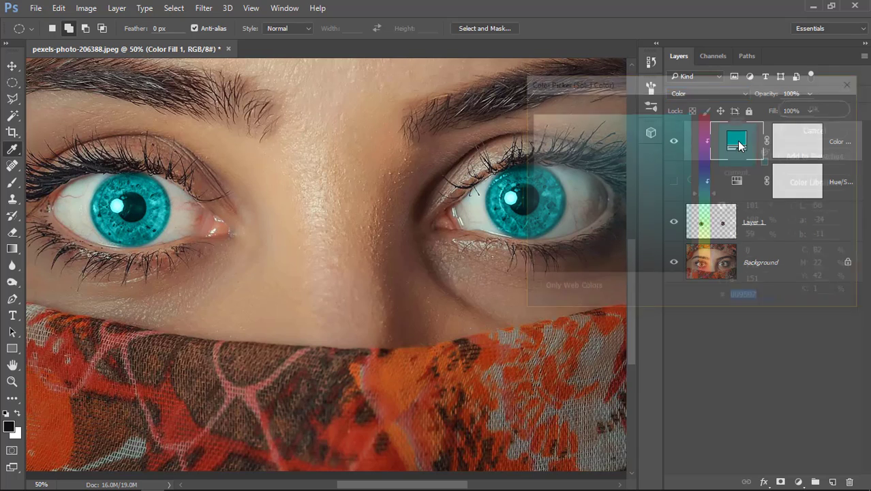
pyautogui.moveTo(681, 213)
pyautogui.mouseDown()
pyautogui.moveTo(645, 192)
pyautogui.moveTo(586, 182)
pyautogui.moveTo(629, 161)
pyautogui.moveTo(640, 189)
pyautogui.moveTo(589, 214)
pyautogui.moveTo(615, 180)
pyautogui.mouseUp()
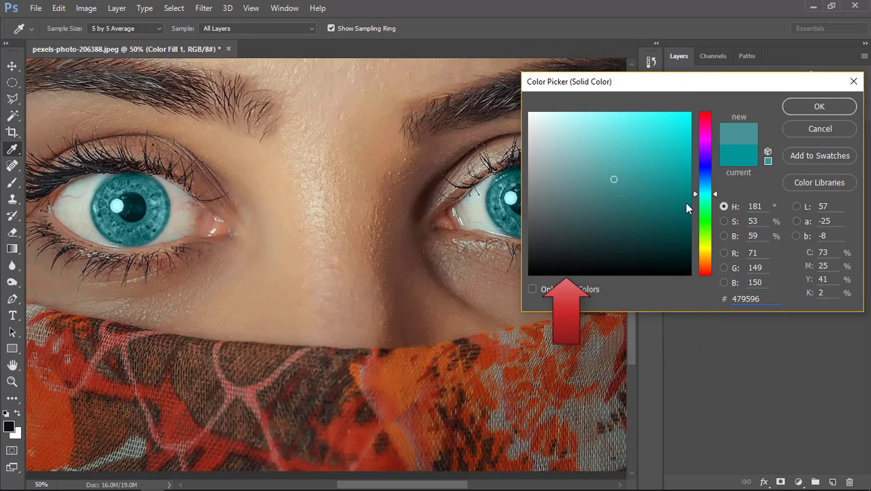
# Step: Try other hues for the fill color, including green #47964f and yellow #968c47
pyautogui.moveTo(709, 205)
pyautogui.mouseDown()
pyautogui.moveTo(710, 160)
pyautogui.moveTo(710, 184)
pyautogui.mouseUp()
pyautogui.click(710, 222)
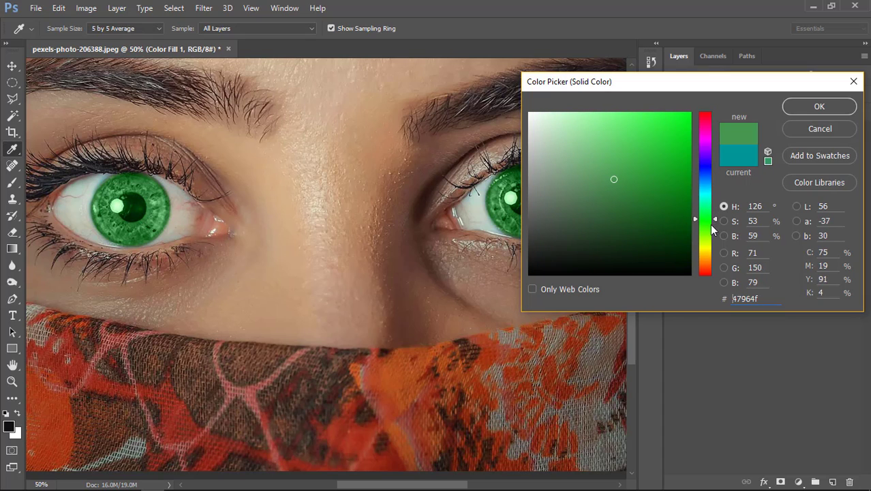
pyautogui.click(706, 253)
pyautogui.click(706, 252)
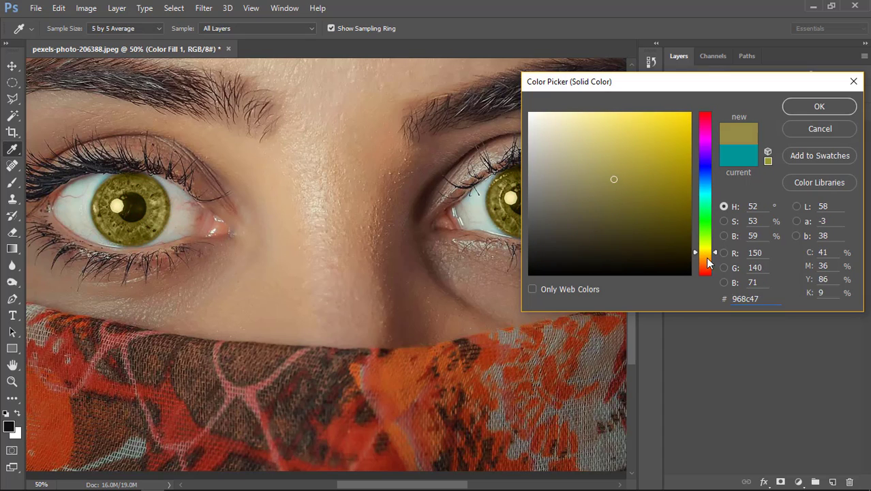
pyautogui.click(707, 270)
# Step: Set the fill color to a darker muted teal-blue and compare the irises with the fill layer hidden and shown
pyautogui.click(707, 184)
pyautogui.click(705, 191)
pyautogui.moveTo(631, 188); pyautogui.dragTo(619, 204)
pyautogui.click(816, 107)
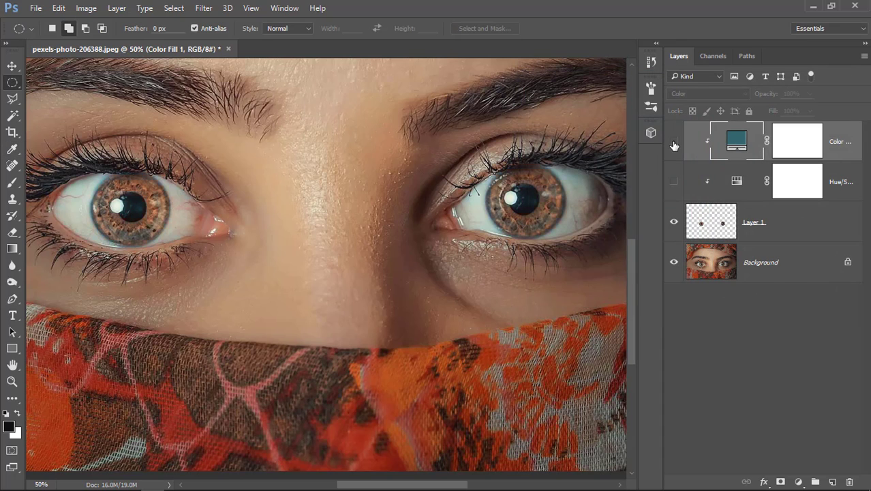
pyautogui.moveTo(768, 94)
pyautogui.mouseDown()
pyautogui.moveTo(749, 98)
pyautogui.moveTo(776, 99)
pyautogui.mouseUp()
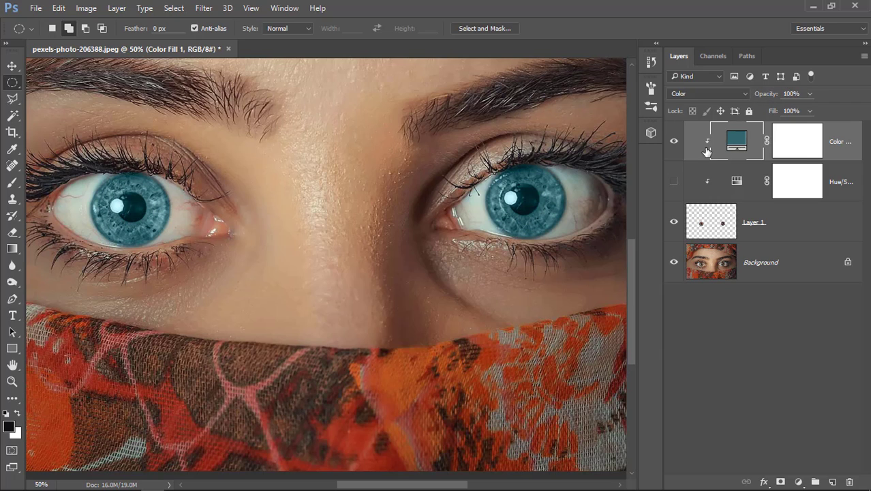